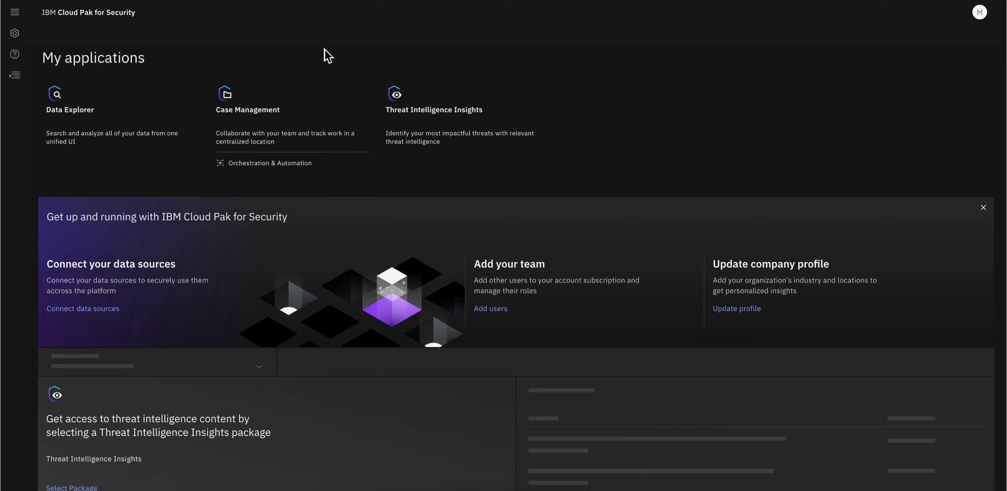
From Settings > Data sources, start a new data source connection of type IBM QRadar
click(14, 35)
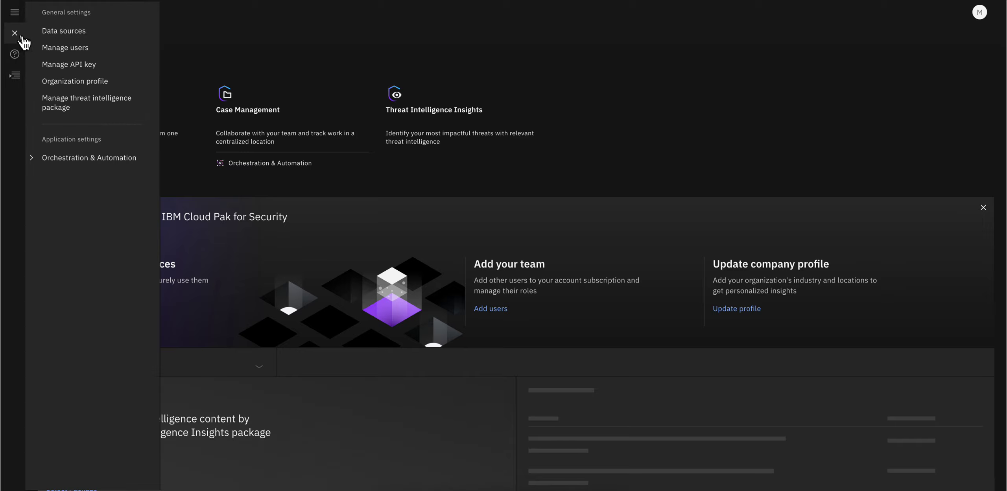
click(51, 31)
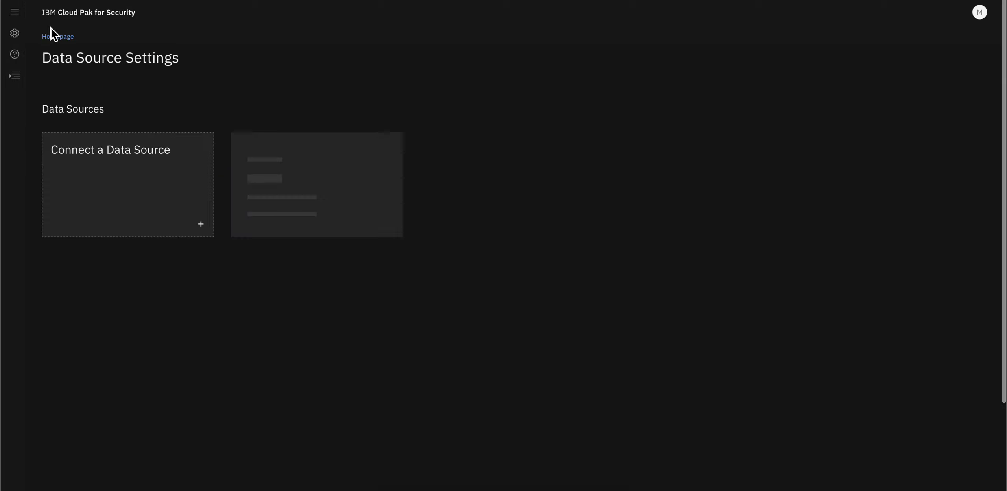
click(106, 183)
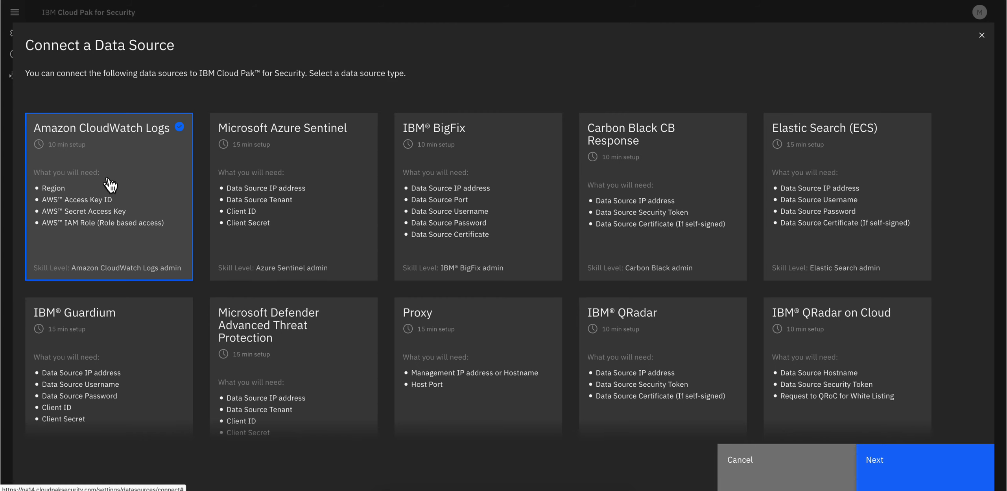
click(640, 349)
scroll(641, 350, down, 2)
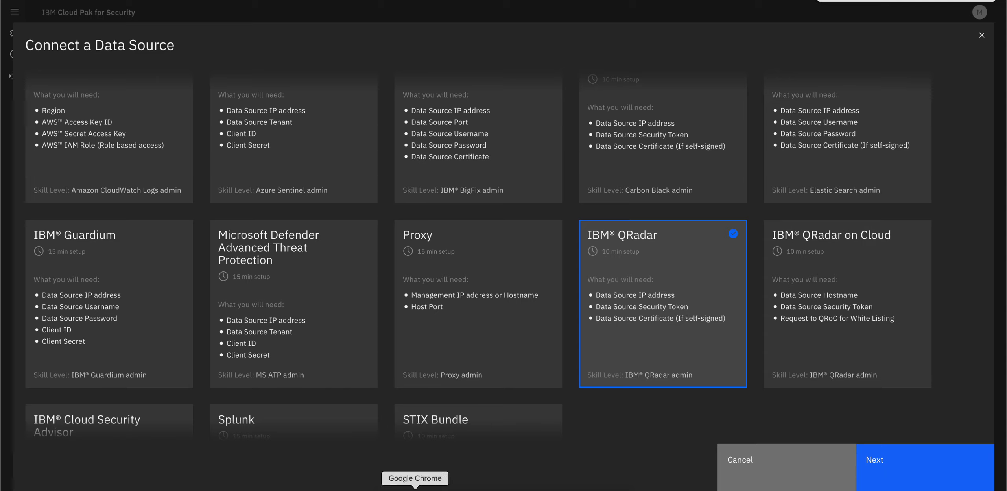
click(415, 489)
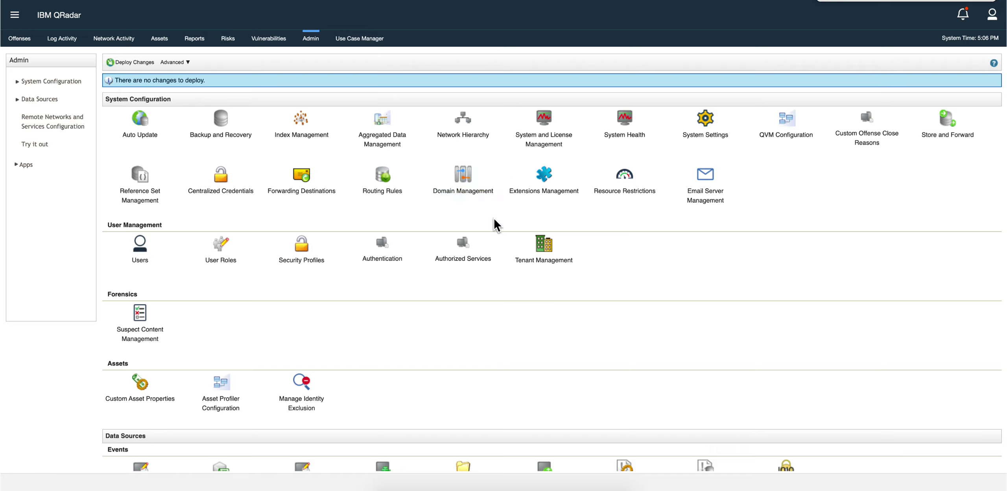
click(459, 252)
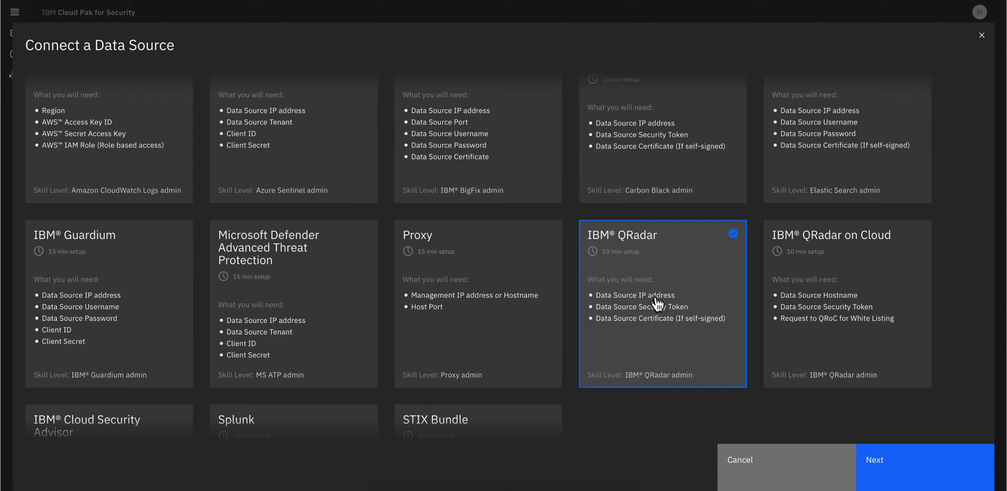
In the QRadar connection details, enter the data source name and a matching description
click(899, 484)
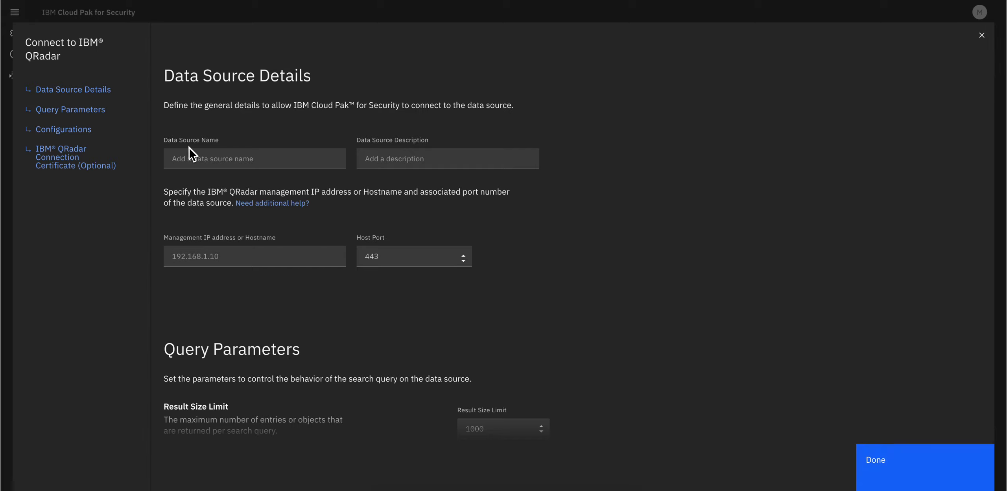
click(188, 162)
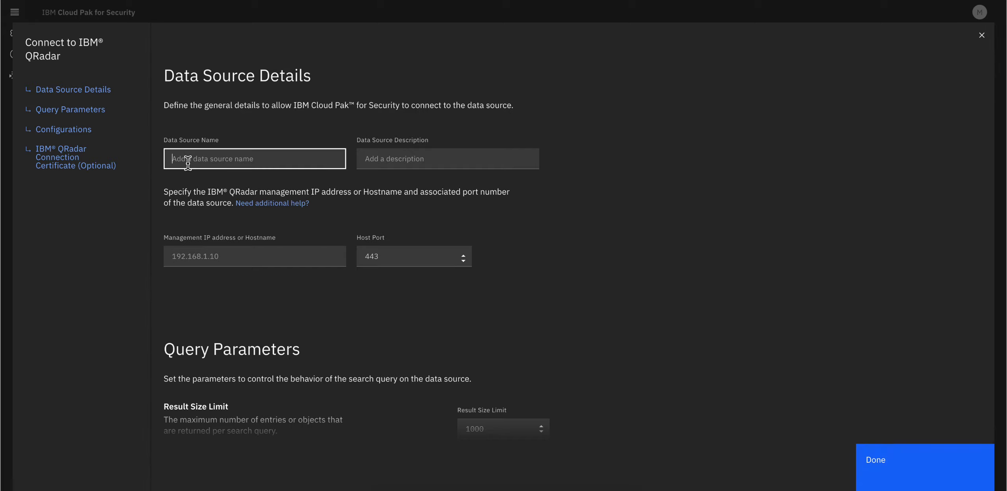
text(Jose QRadar)
drag(220, 159, 169, 158)
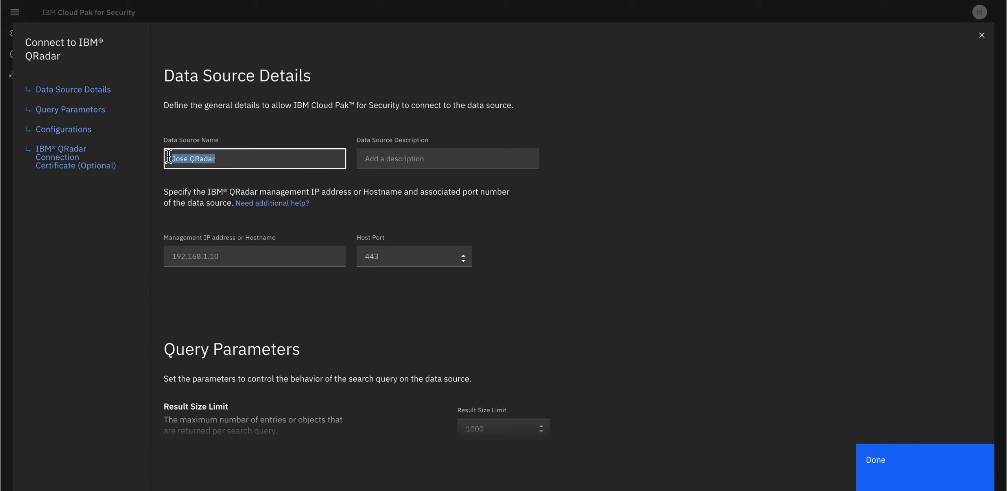
click(367, 160)
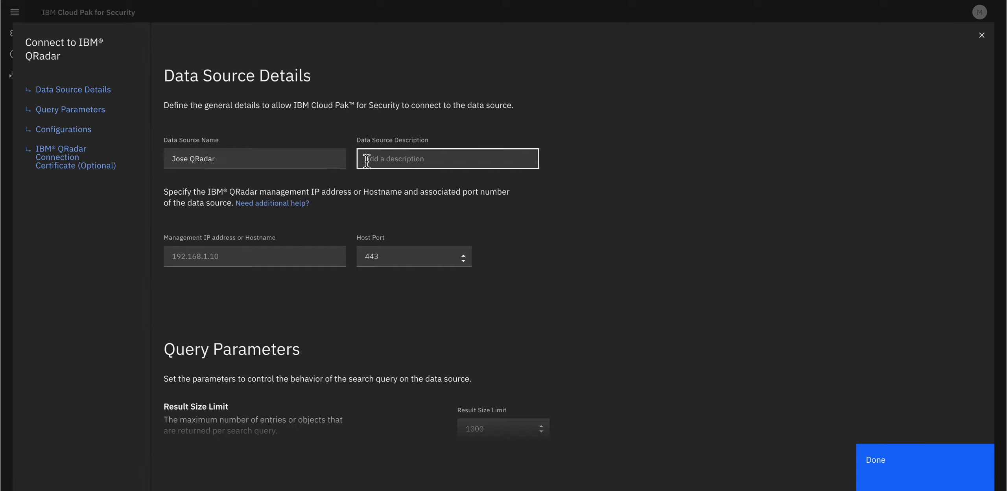
text(Jose Qradar)
click(389, 257)
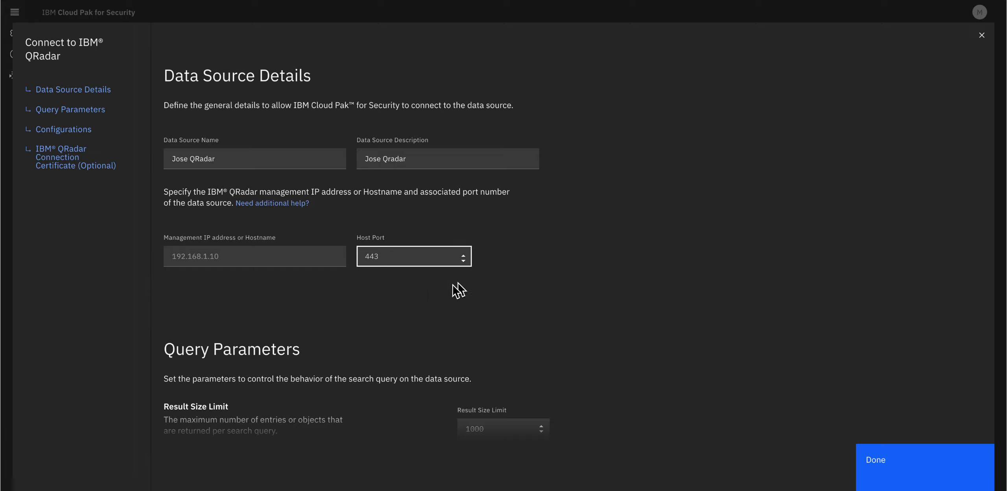
Add a new configuration with its configuration name and the pasted authentication token
scroll(382, 285, down, 2)
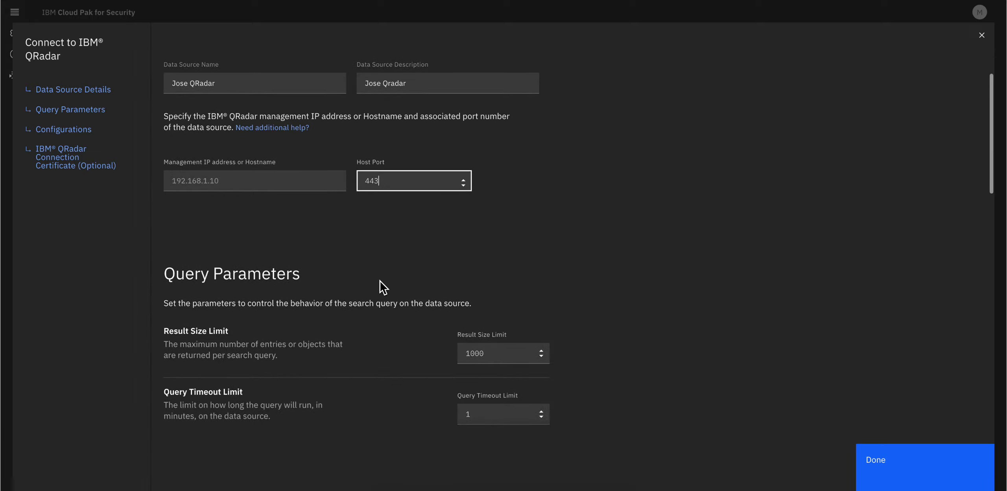
scroll(382, 287, up, 1)
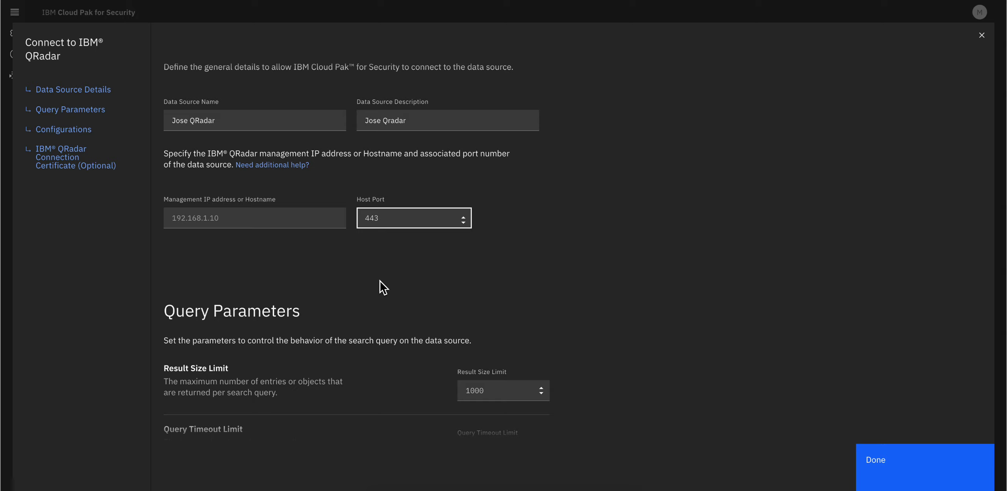
scroll(393, 252, down, 8)
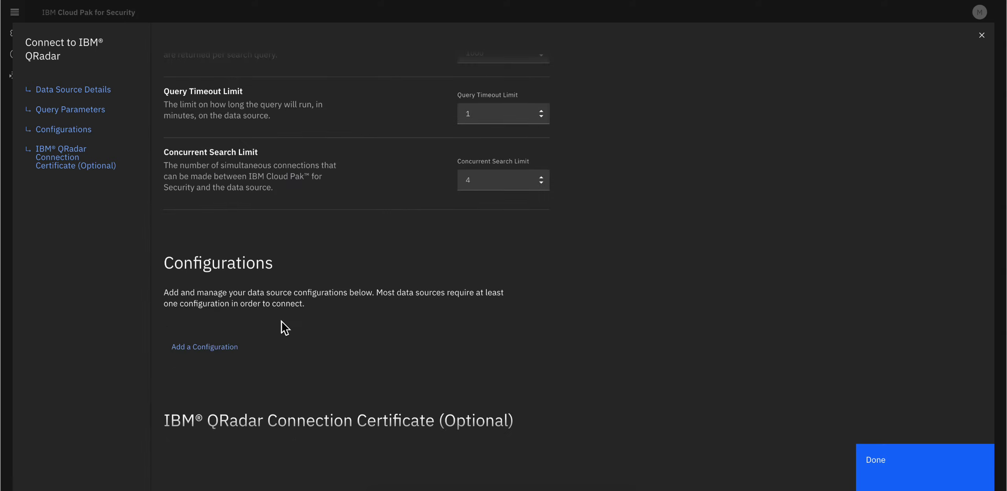
click(194, 350)
scroll(251, 343, down, 2)
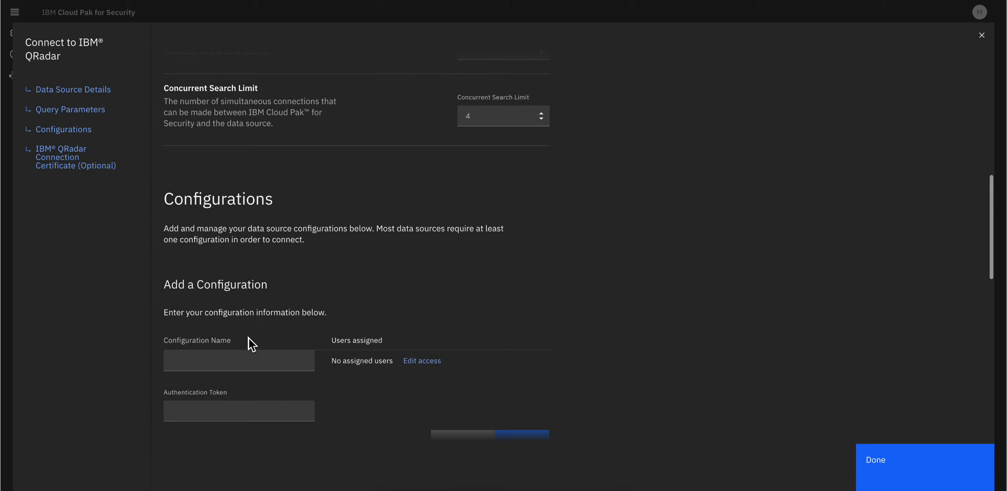
click(219, 356)
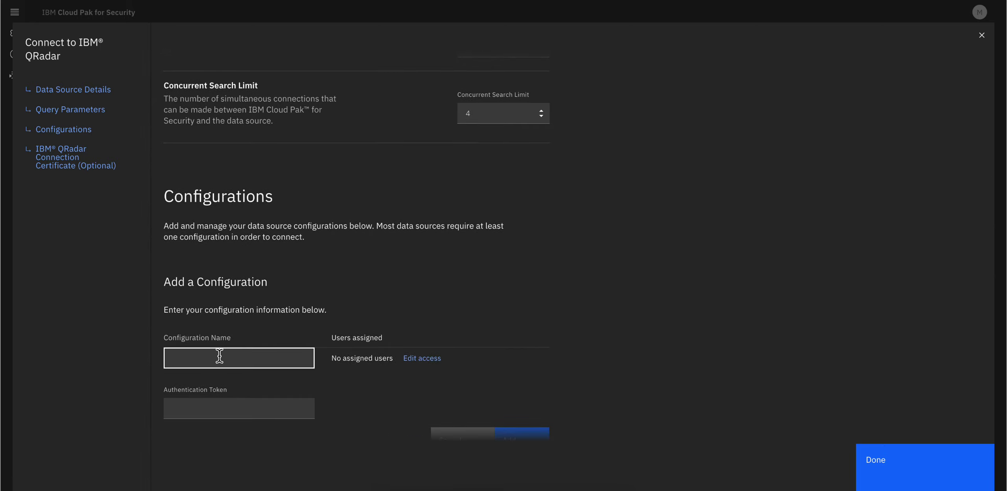
text(Jose123)
click(191, 408)
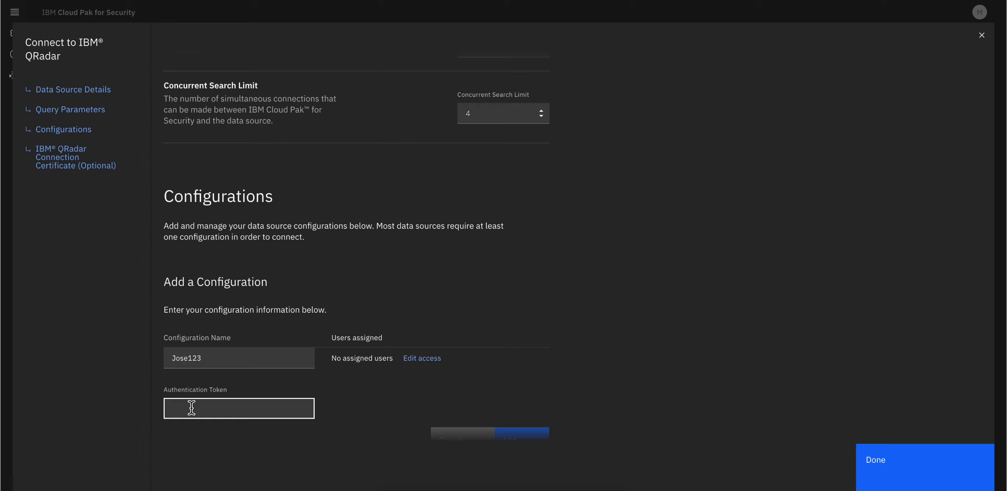
key(ctrl+v)
scroll(440, 364, down, 2)
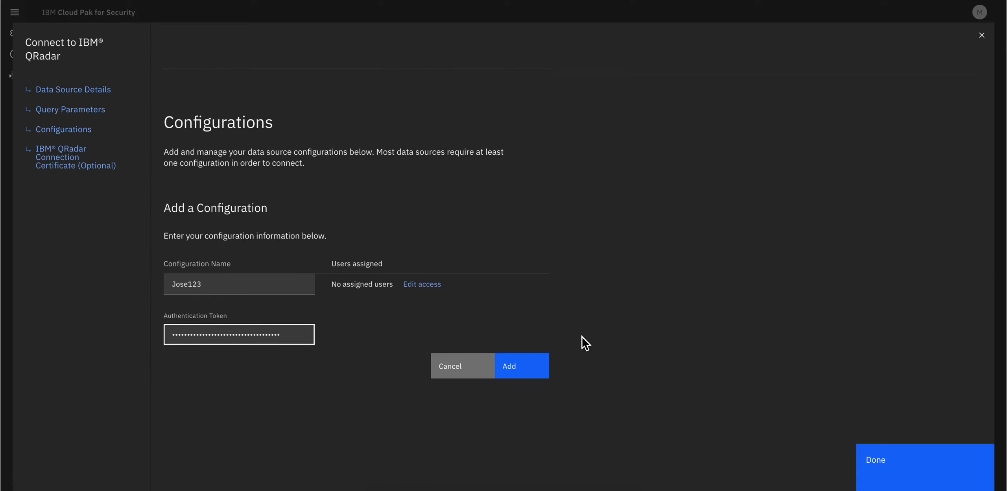
Save the configuration, then give the first user Viewer and the second user Owner access
click(526, 372)
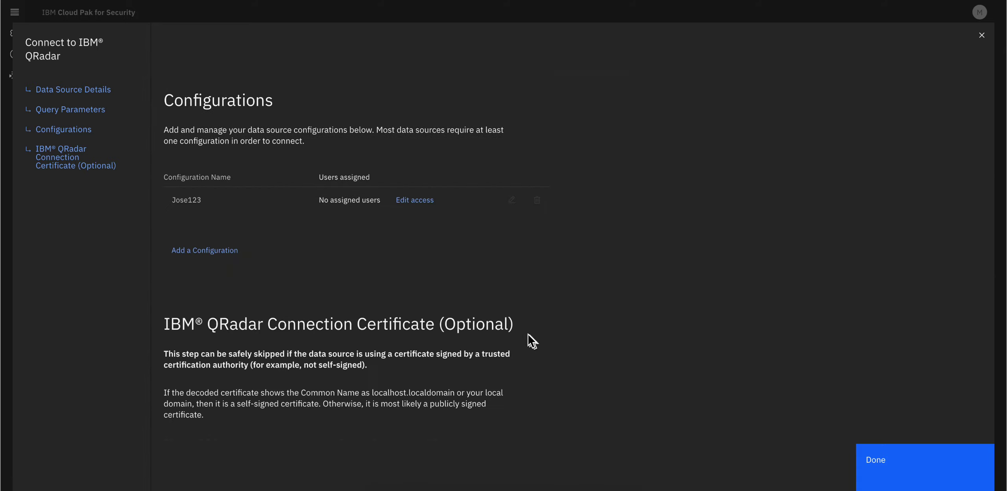
click(419, 208)
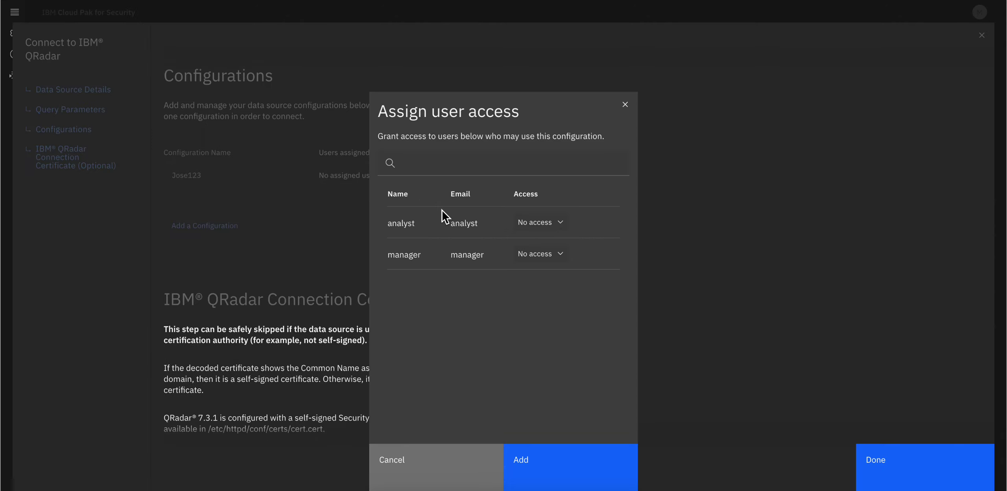
click(541, 222)
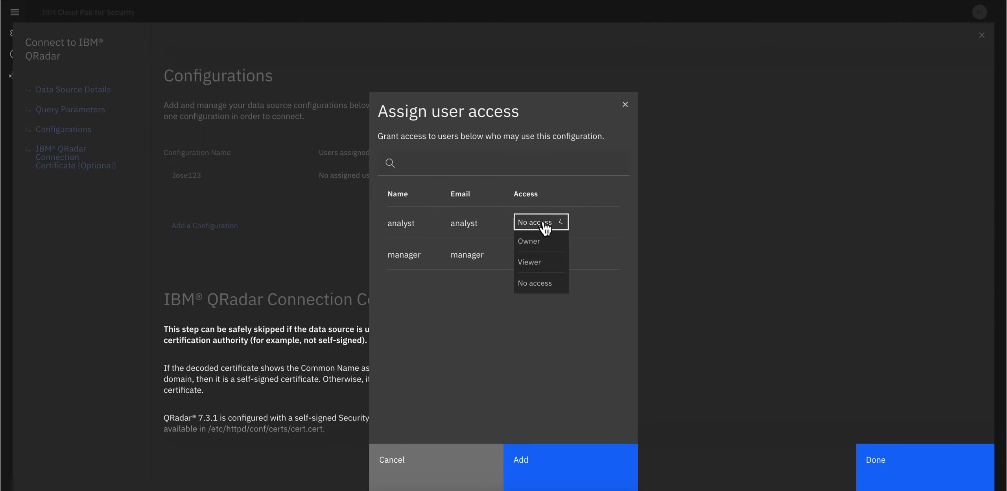
click(537, 267)
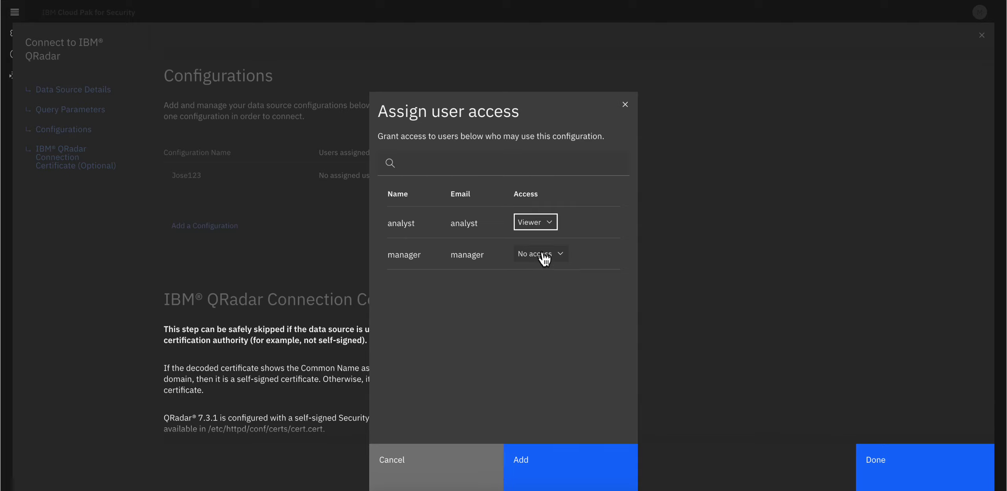
click(543, 255)
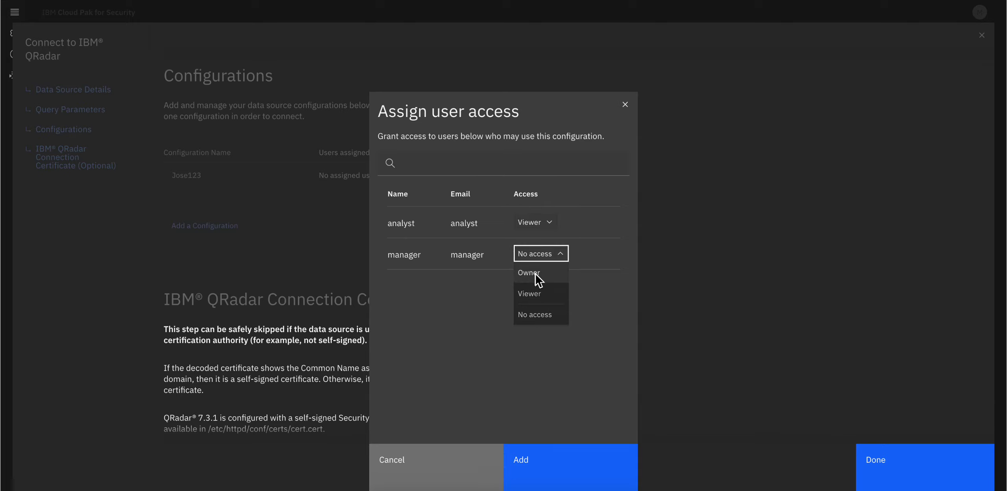
click(535, 272)
click(542, 467)
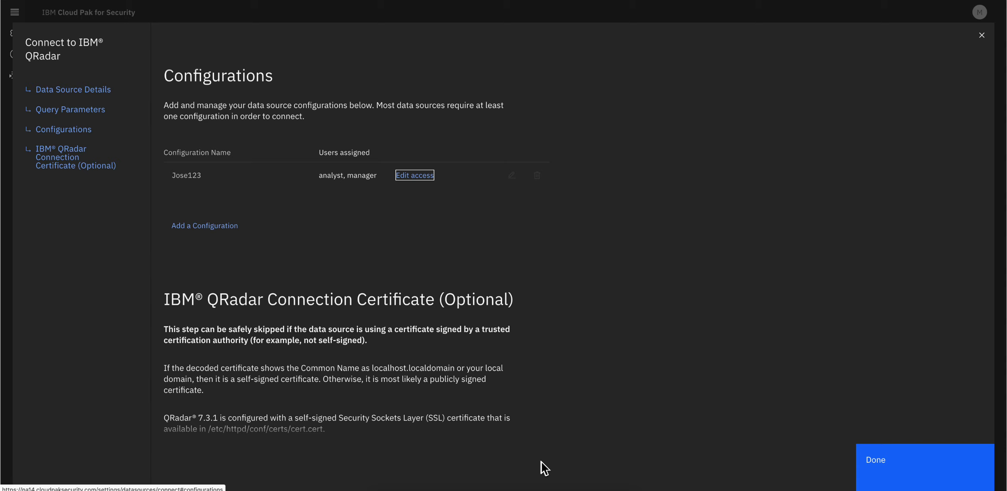
Scroll down to the IBM QRadar Connection Certificate (Optional) section
scroll(580, 426, down, 7)
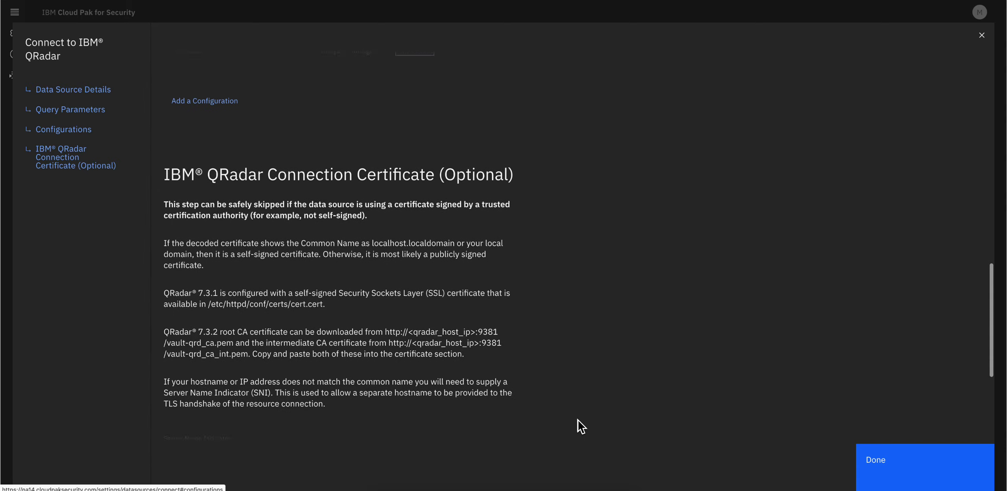
scroll(579, 421, down, 1)
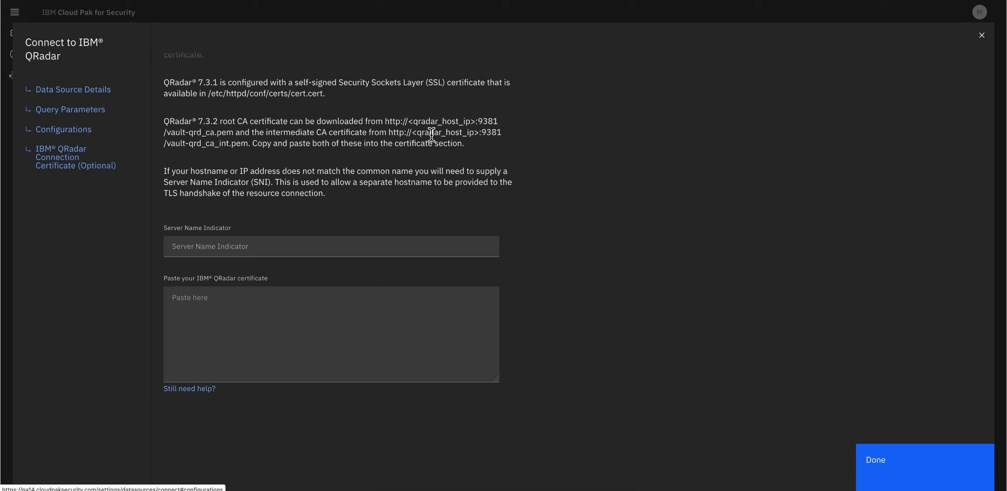
Enter 172.16.60.10 as the Server Name Indicator and select the certificate box
click(198, 246)
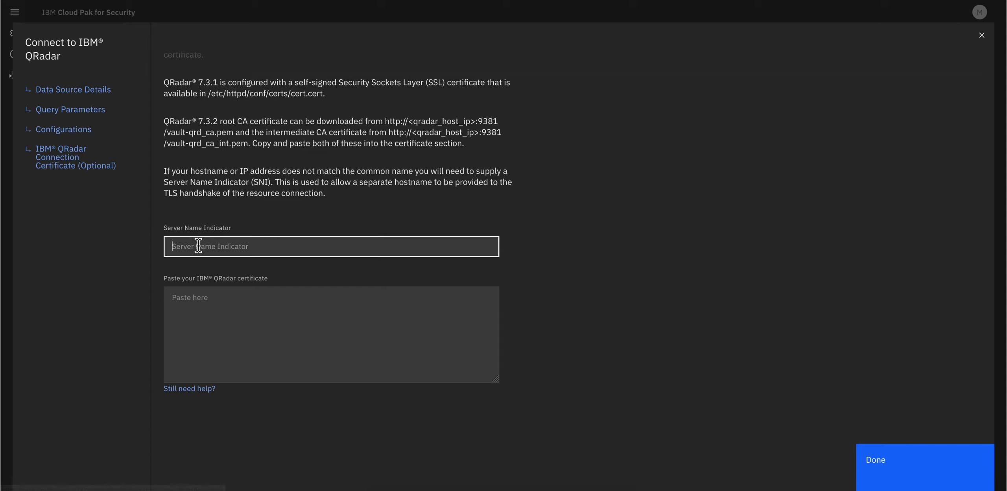
text(172.16.)
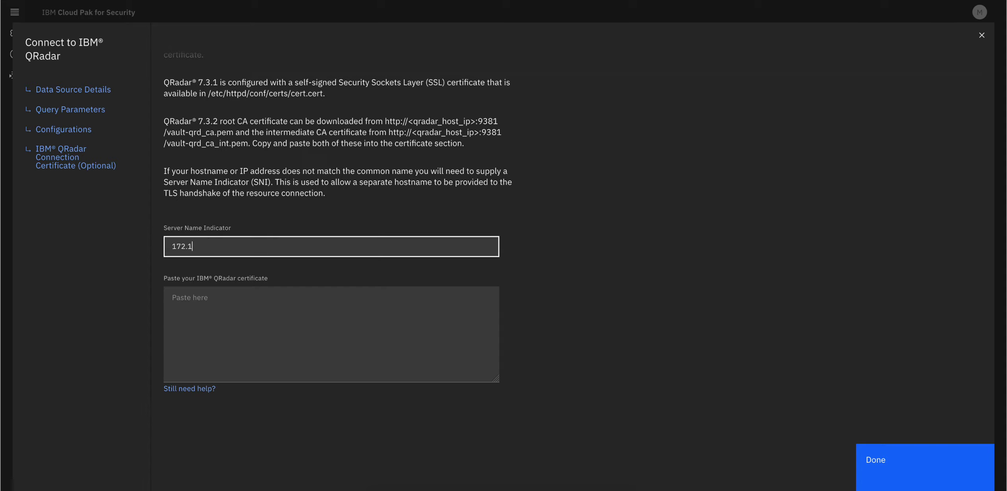
text(60.10)
click(210, 299)
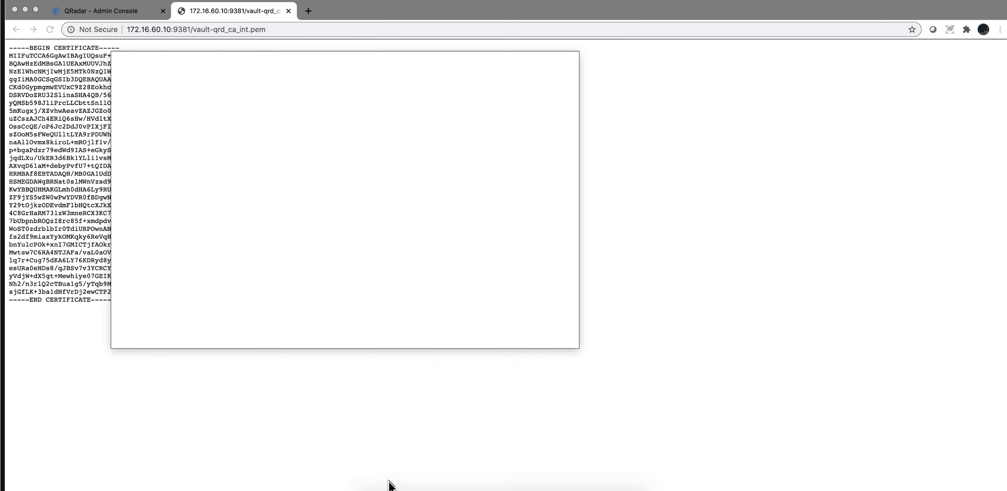
Return to the Connect to IBM QRadar form with the copied intermediate CA certificate
click(415, 489)
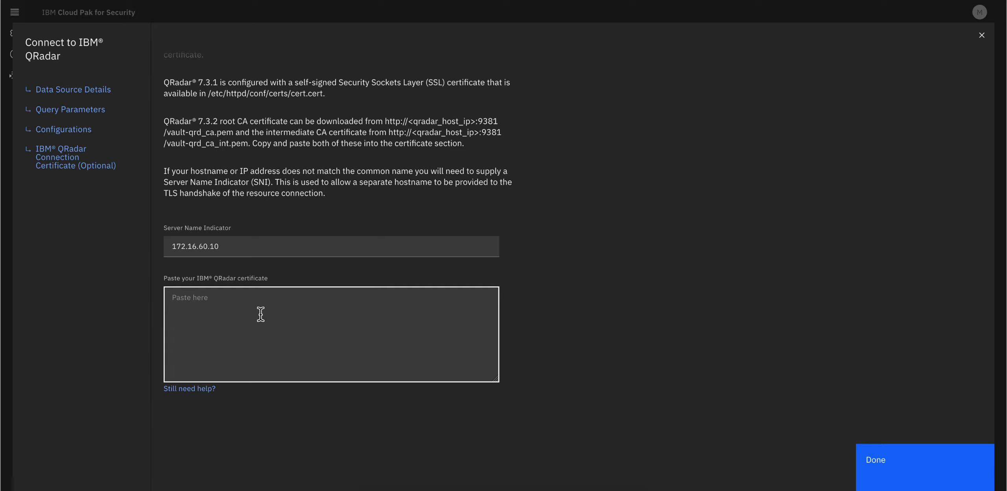
Paste the QRadar certificate into the form and finish adding the data source
key(super+v)
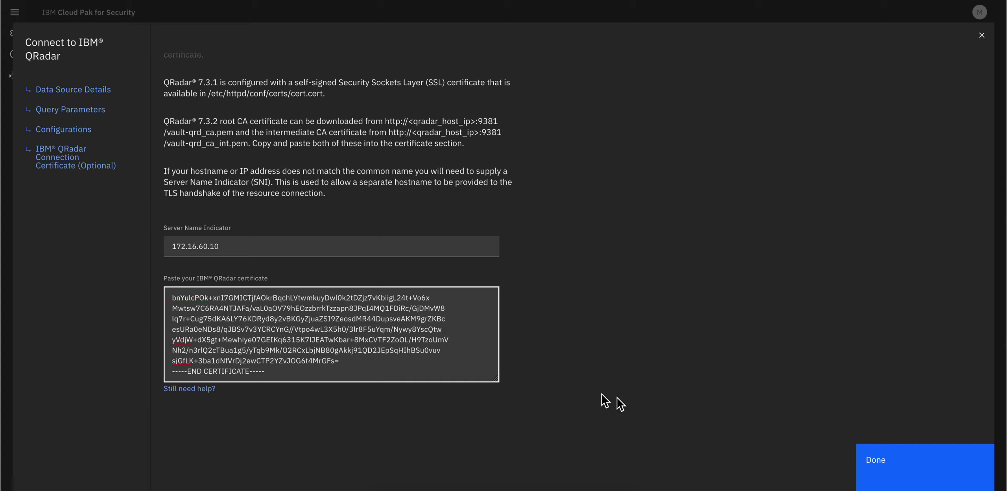
click(899, 474)
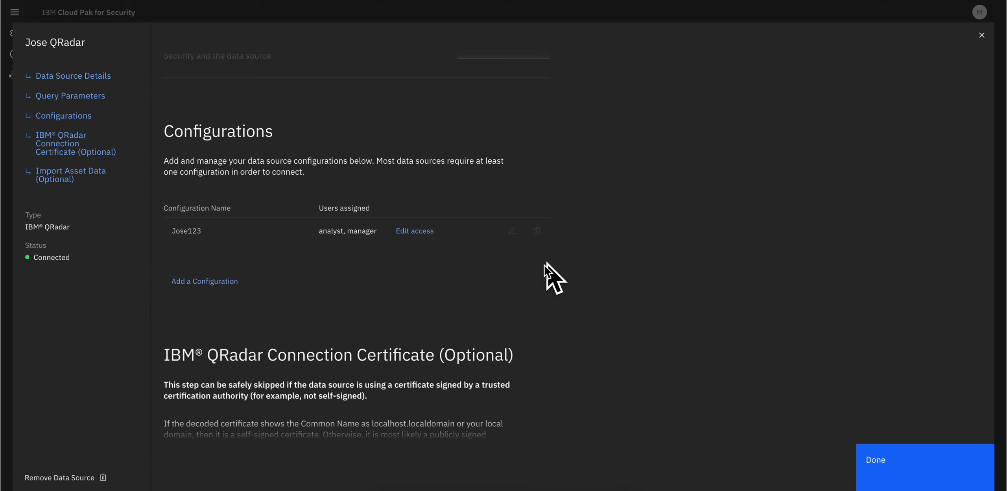
Close the QRadar data source details panel to return to the Data Source Settings grid
scroll(539, 286, down, 1)
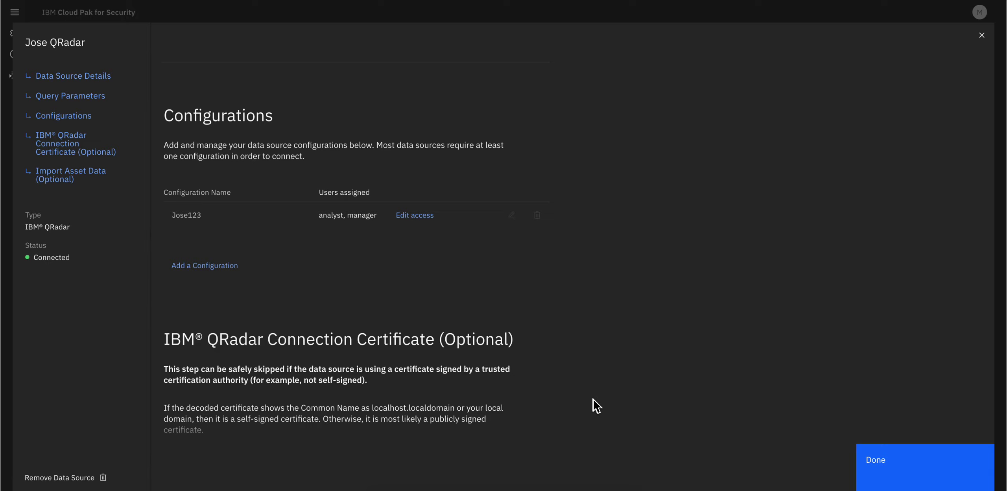
click(862, 458)
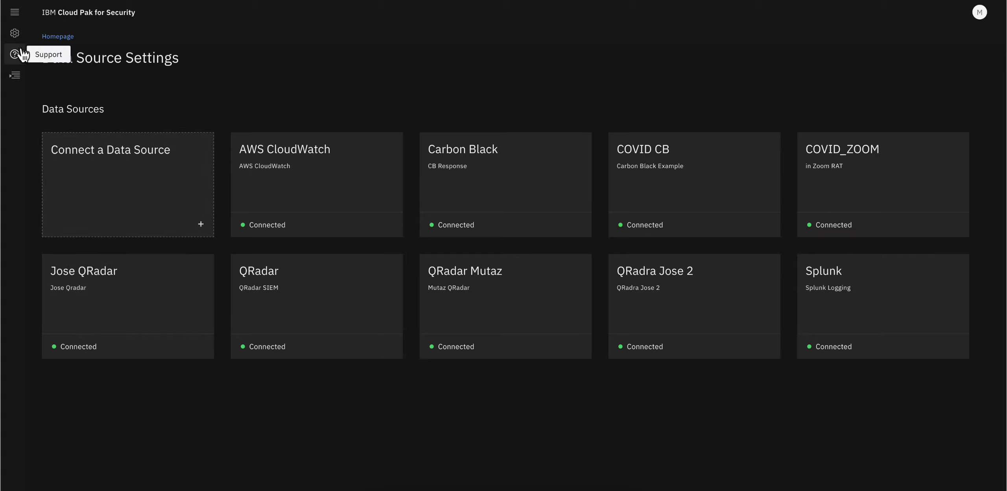
In Data Explorer, query IPv4 172.16.60.10 with a START/STOP range of the last 5 minutes
click(58, 38)
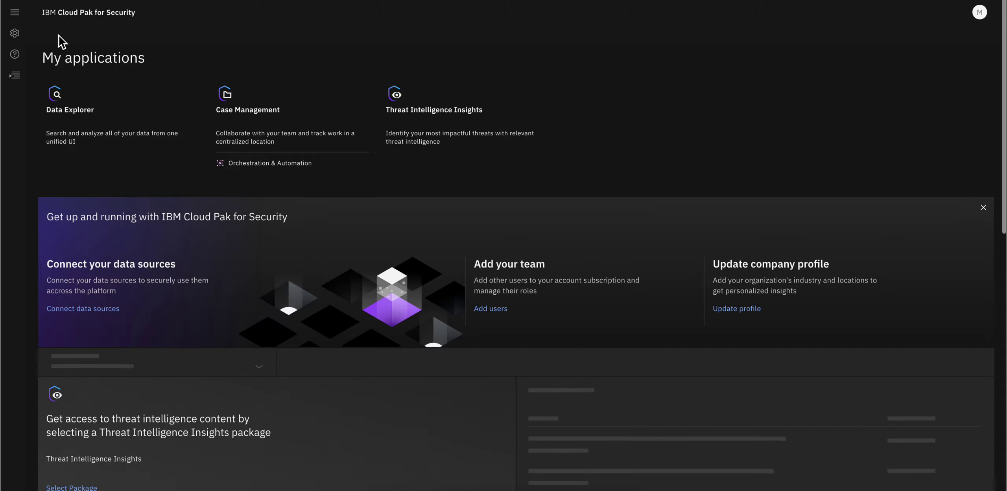
click(79, 115)
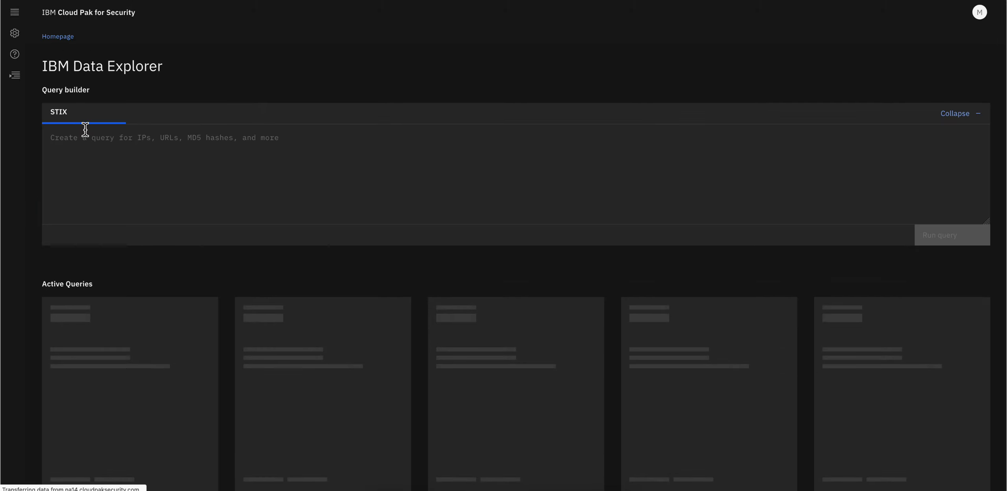
click(85, 134)
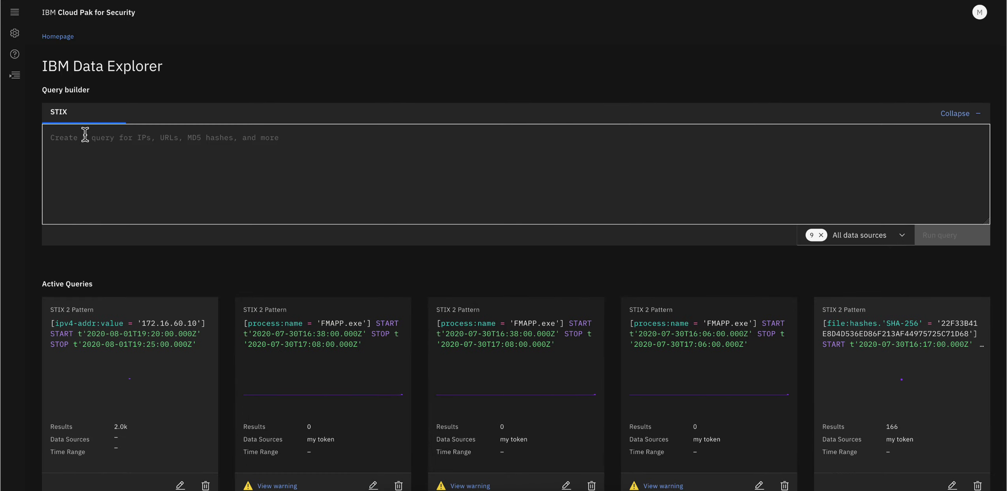
text(172.16)
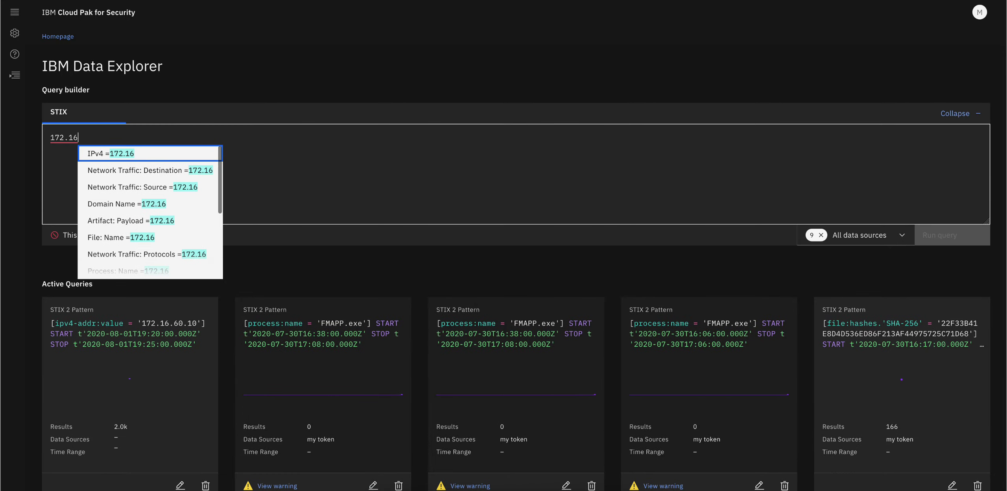
text(.60.10)
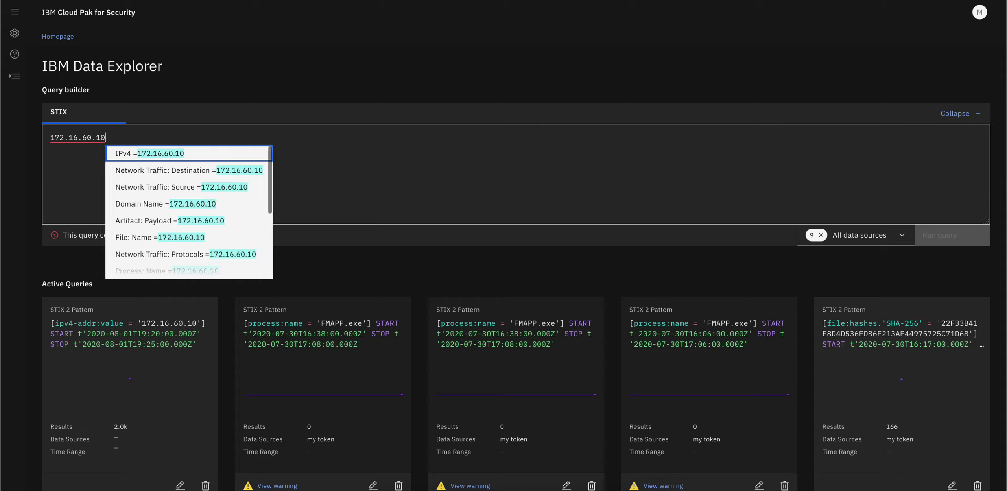
click(134, 155)
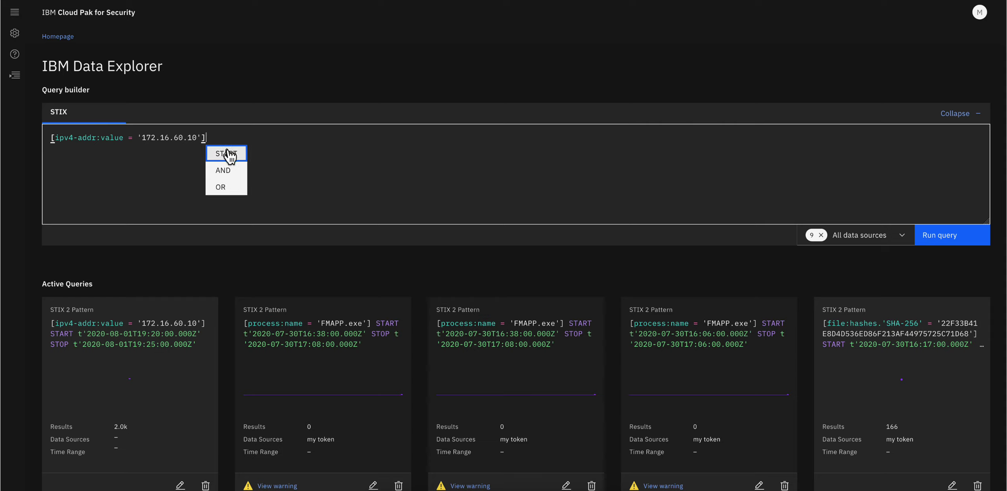
click(227, 151)
click(468, 174)
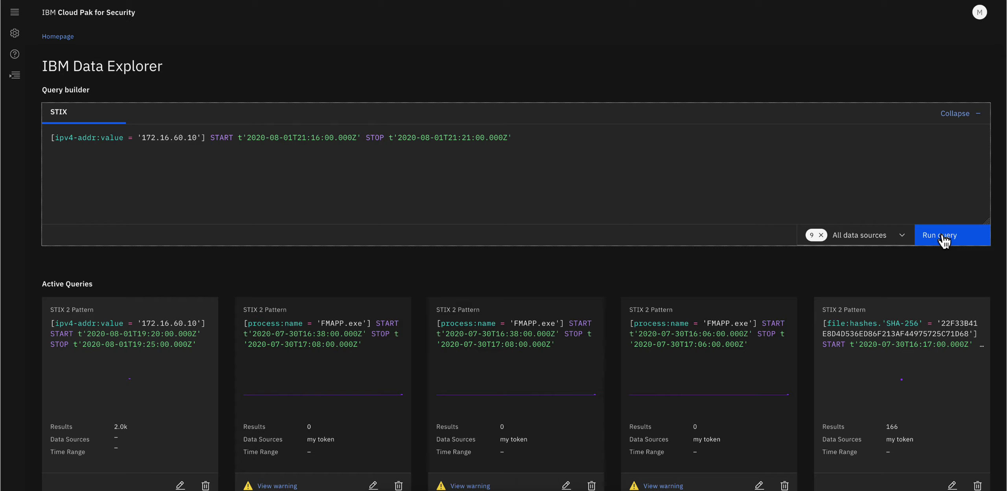
Deselect AWS, CB Response, COVID, COVID ZOOM, my token, older QRadar and Splunk, then run the query
click(854, 236)
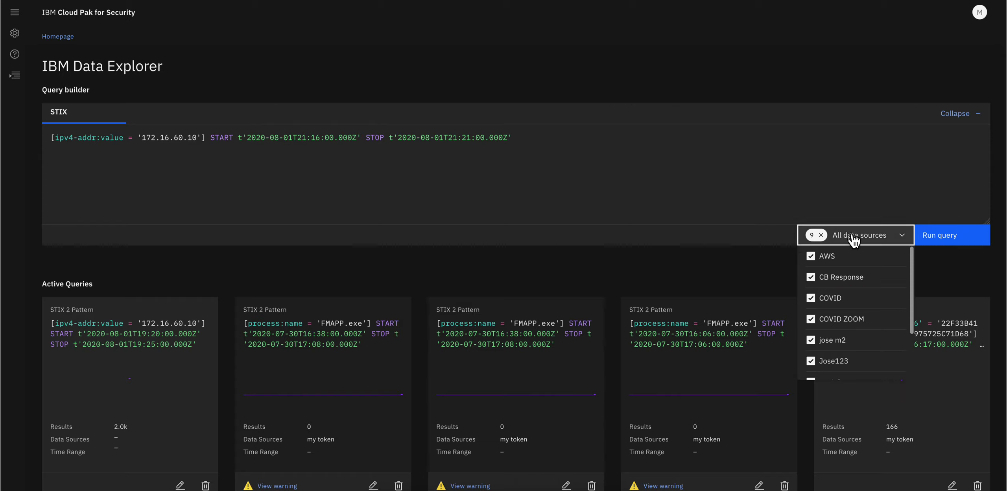
click(813, 257)
click(814, 277)
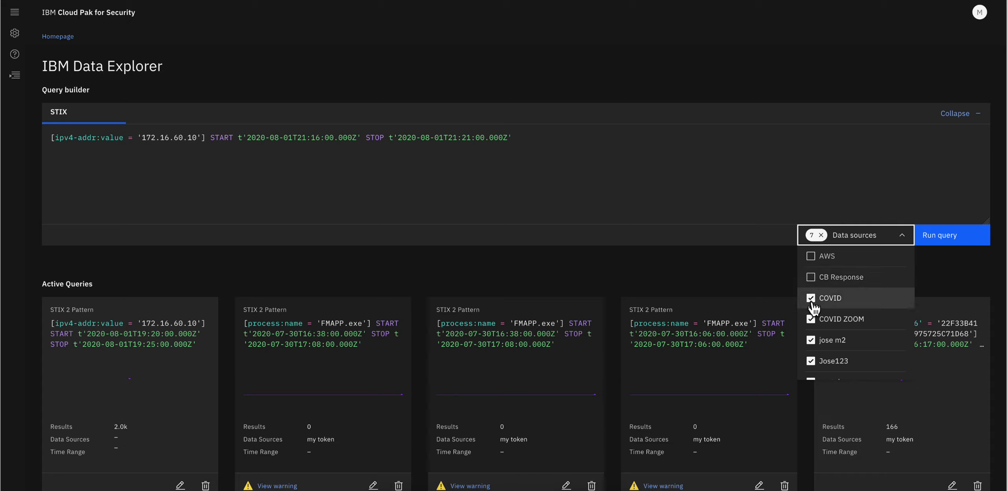
click(812, 298)
click(812, 319)
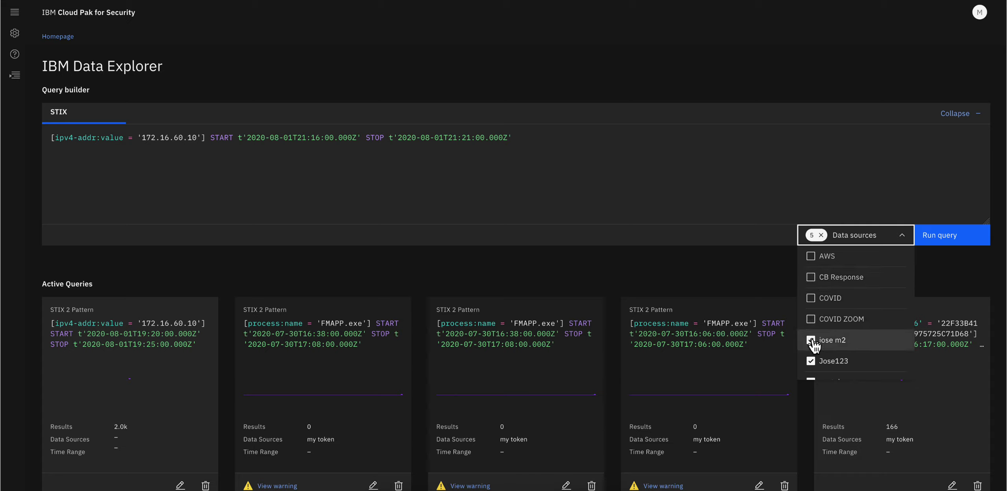
click(812, 340)
scroll(813, 338, down, 1)
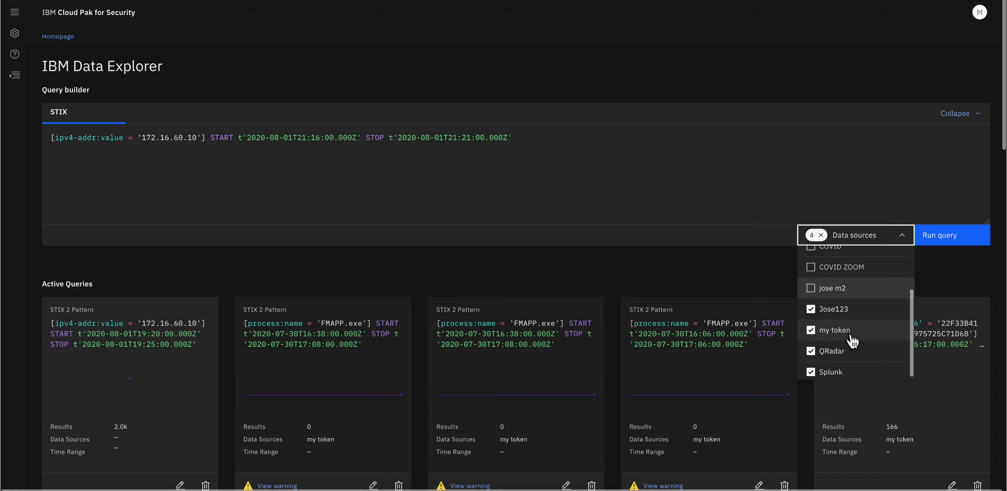
click(812, 327)
click(811, 349)
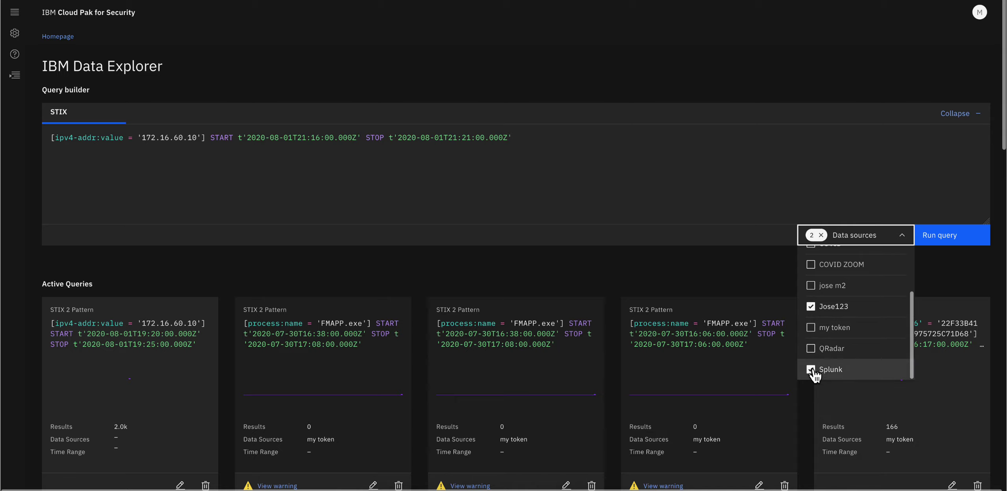
click(812, 369)
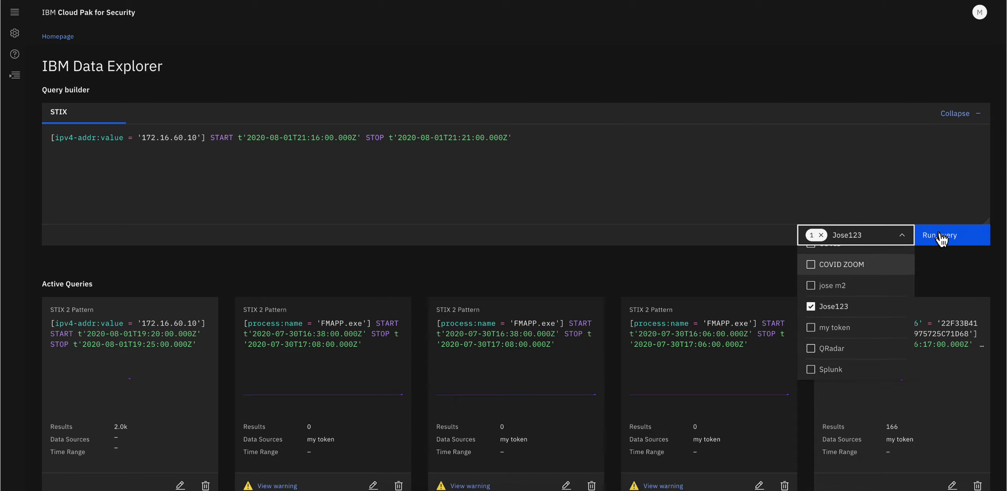
click(941, 237)
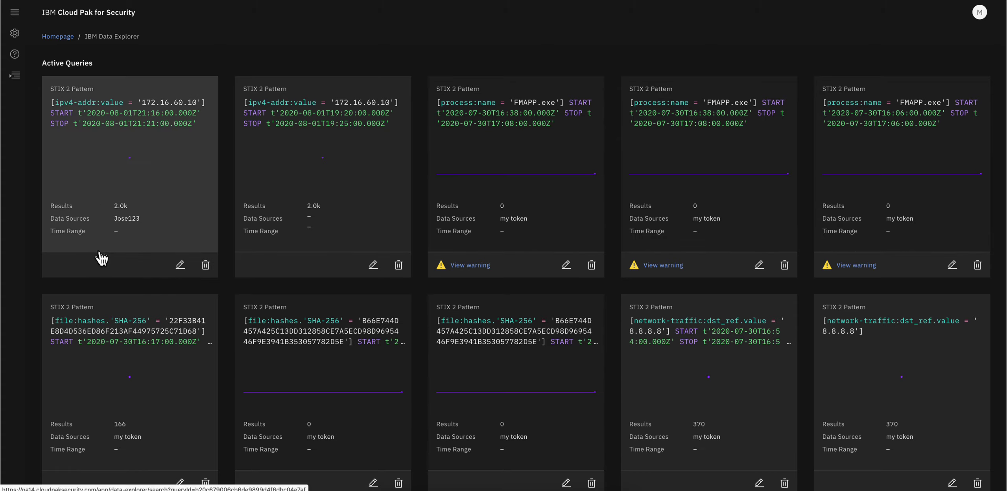
Open the new query's results and review the 2,000 QRadar records for 172.16.60.10
click(111, 117)
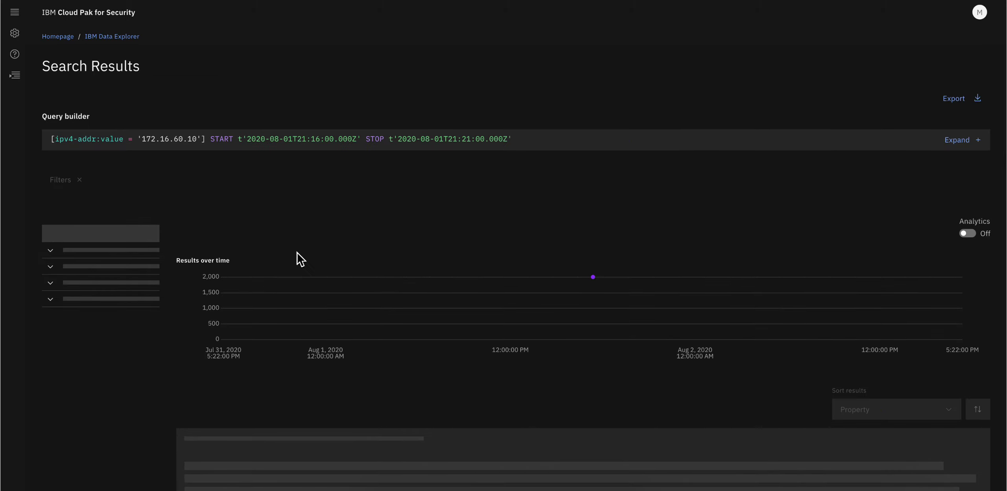
scroll(298, 258, down, 2)
scroll(297, 259, down, 2)
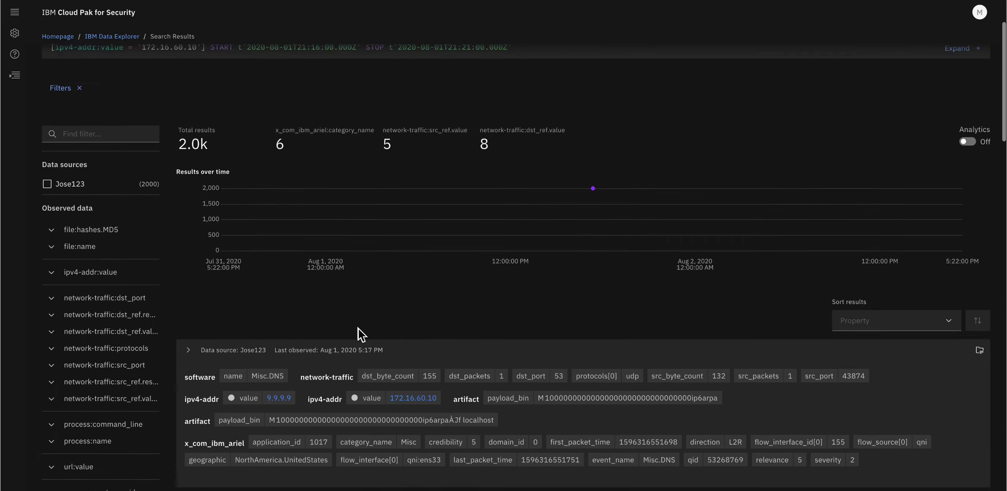
scroll(359, 331, down, 3)
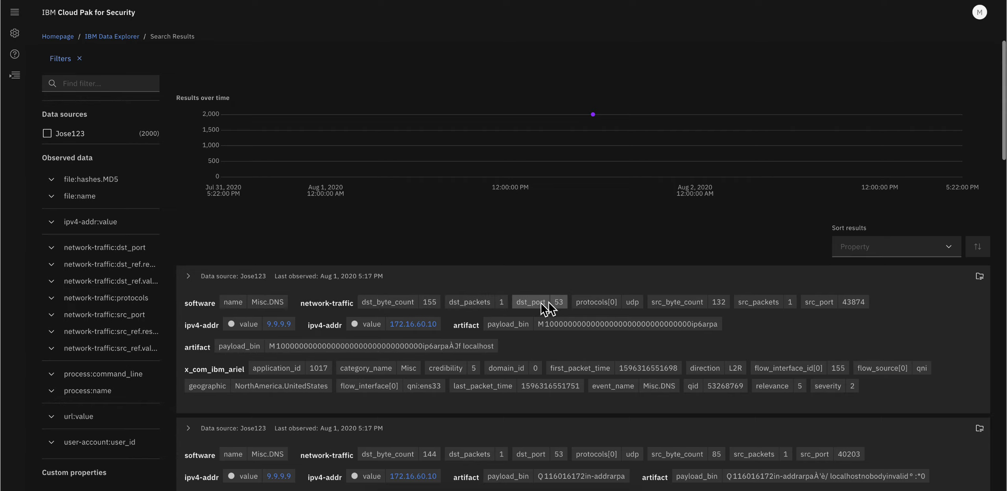
scroll(362, 352, down, 1)
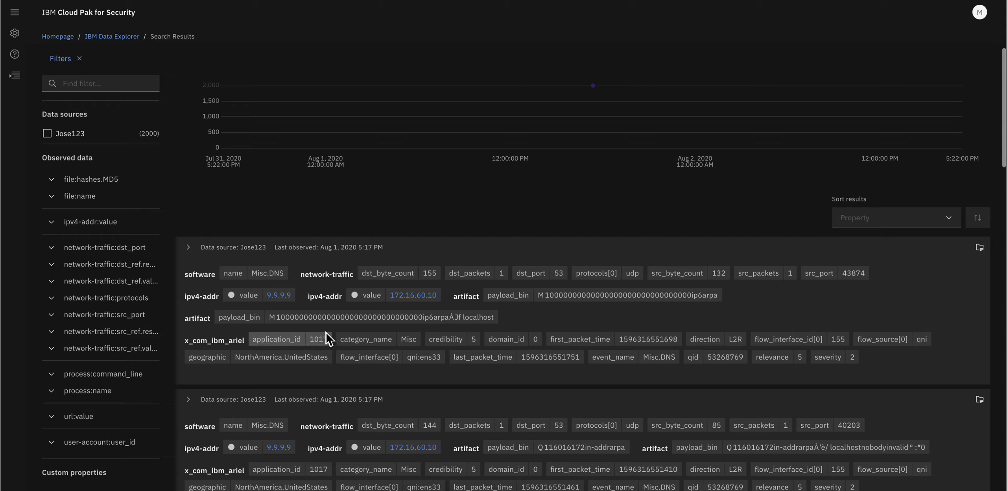
scroll(330, 346, down, 3)
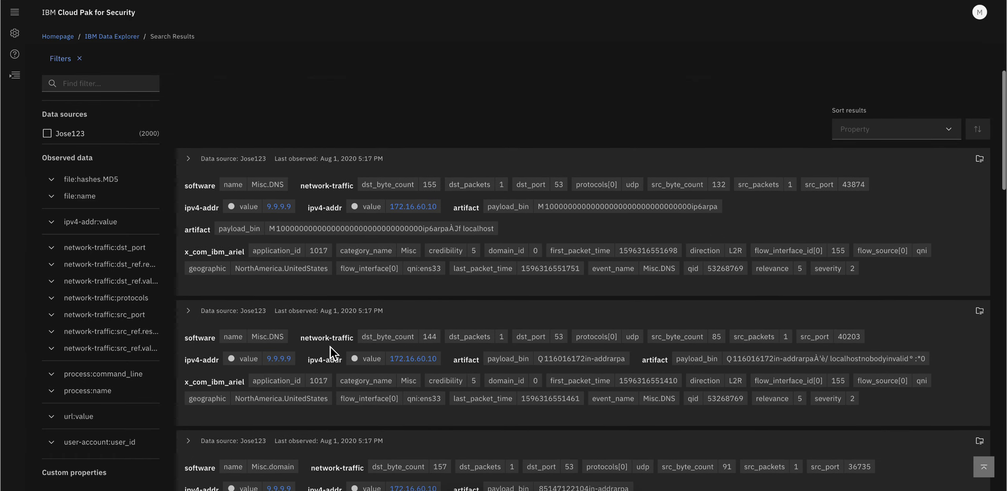
scroll(331, 347, down, 5)
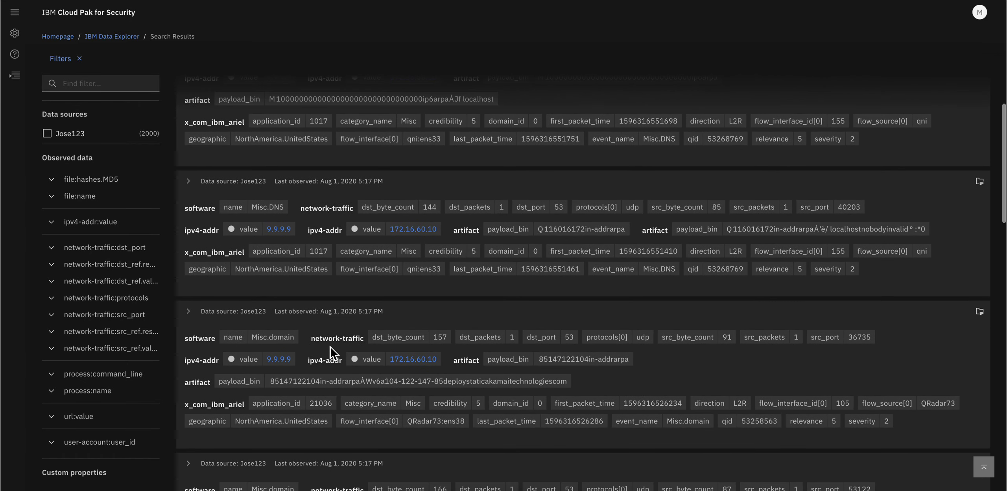
scroll(330, 352, down, 1)
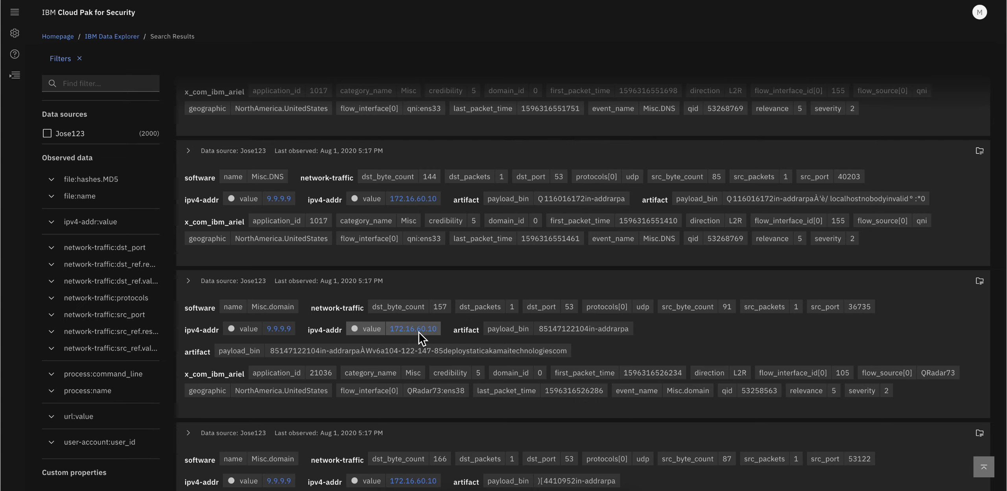
scroll(421, 338, down, 3)
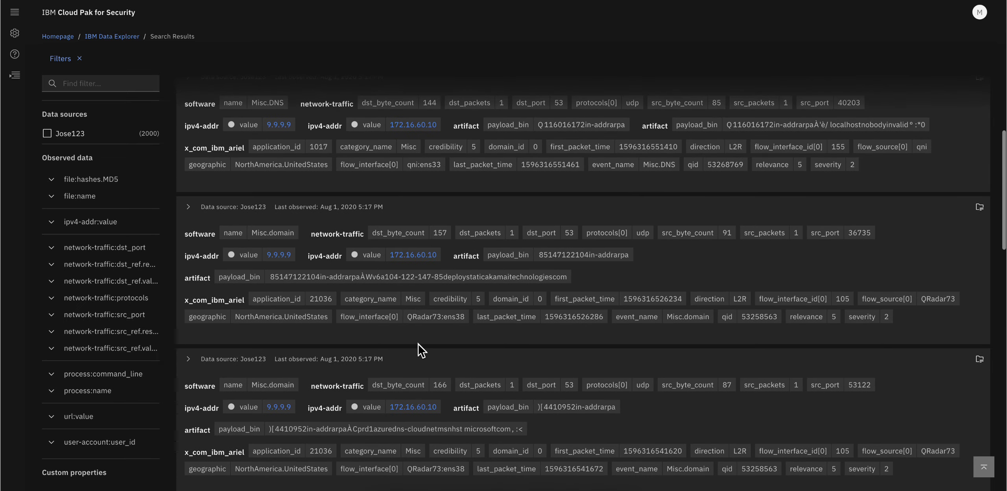
scroll(420, 349, down, 10)
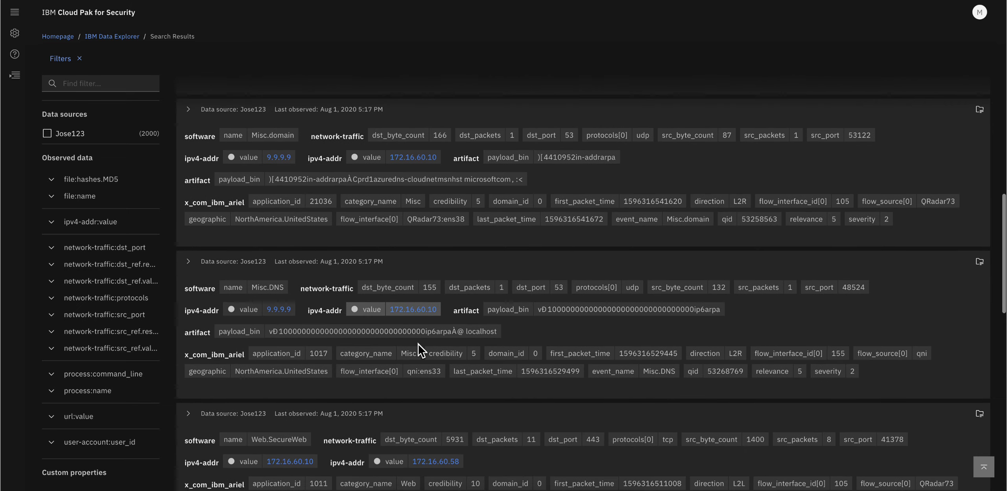